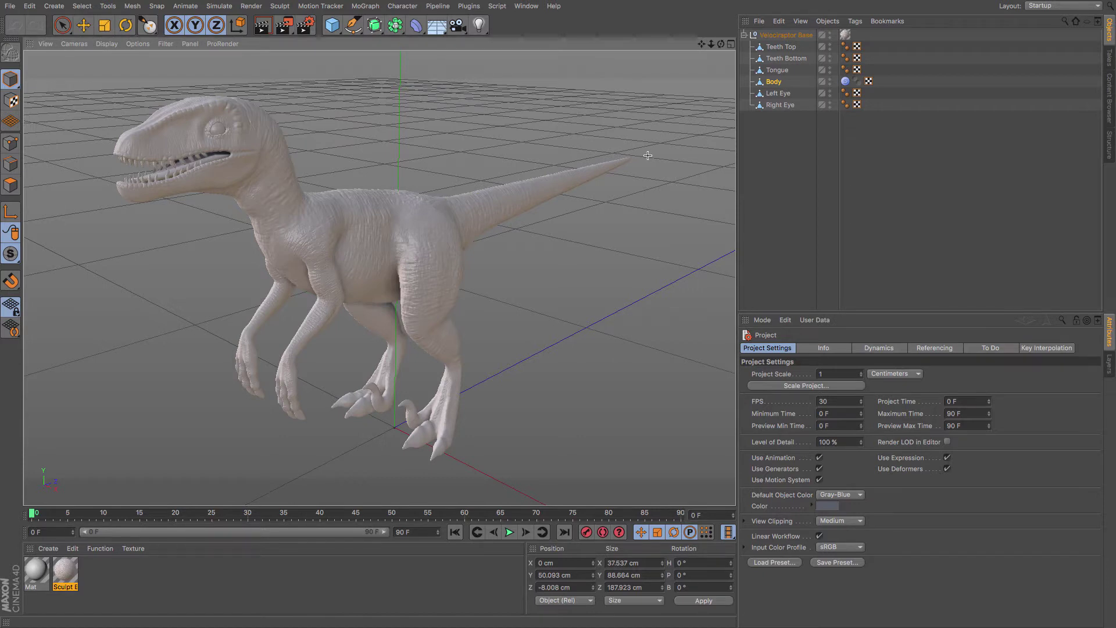
Step: Orbit around the sculpted raptor and show its polygon wireframe
left_click_drag(721, 44, 727, 44)
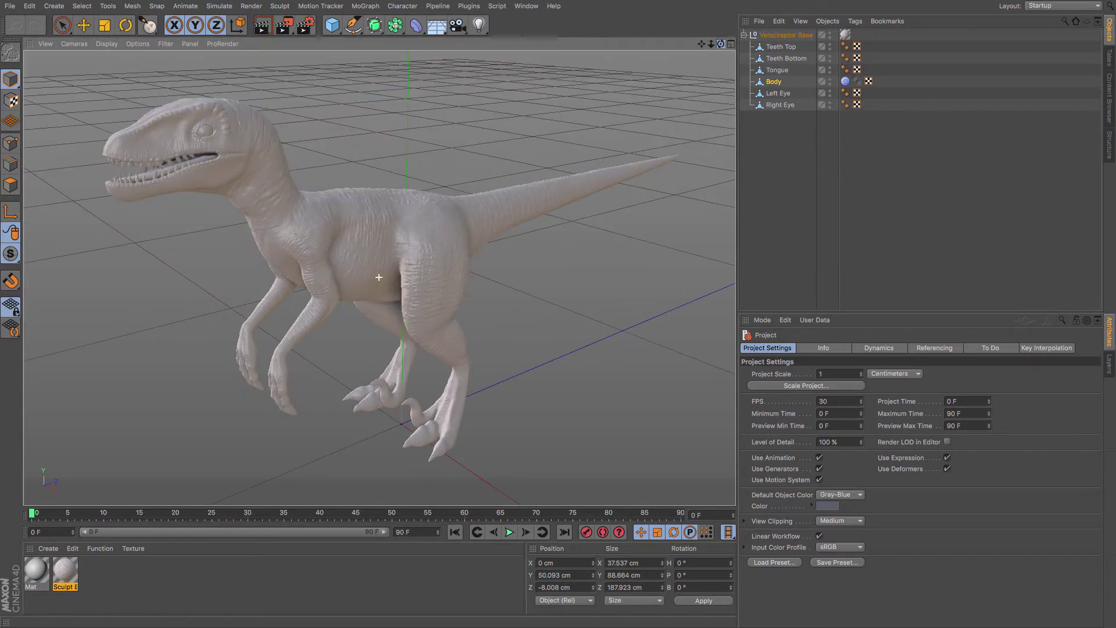
left_click_drag(728, 44, 228, 175)
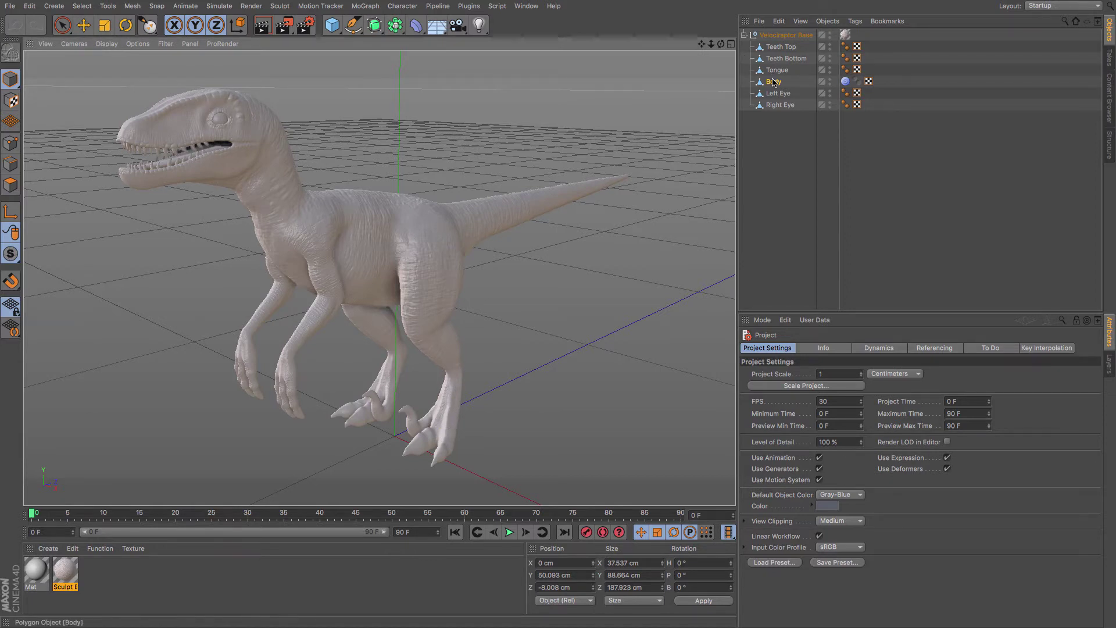
left_click(10, 185)
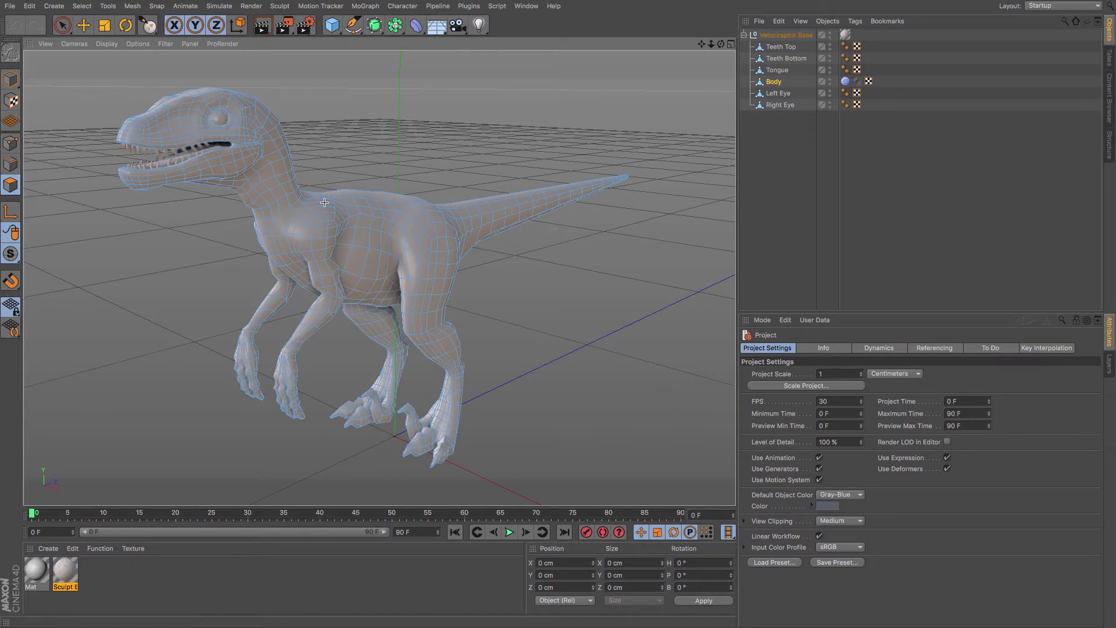
Step: Select the Body object and its Sculpt tag, then switch to the Sculpt layout
left_click(782, 82)
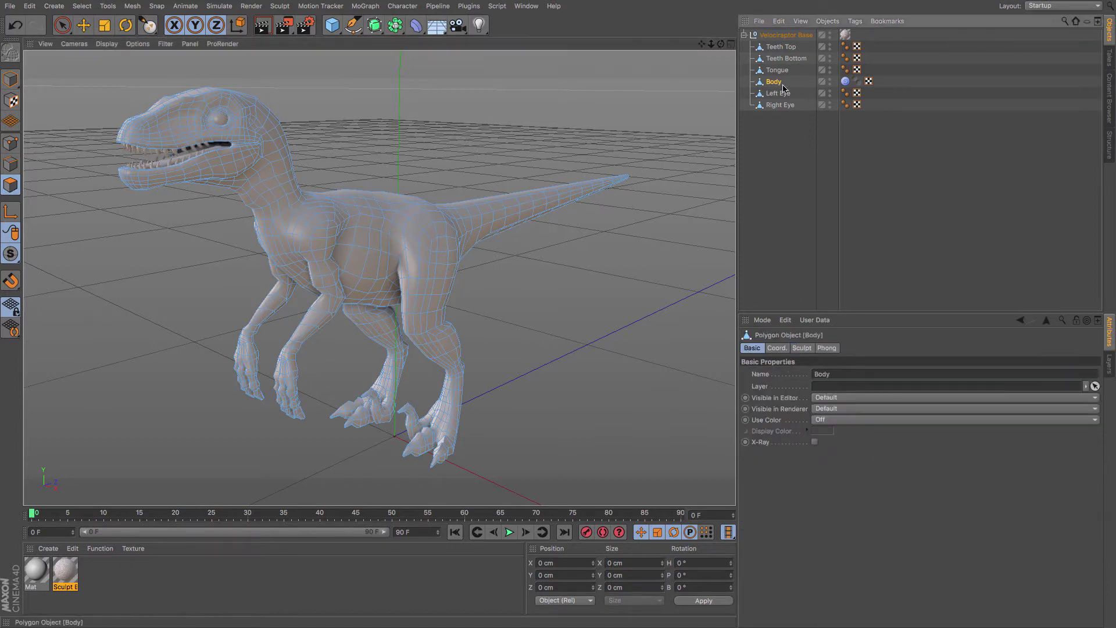
left_click(845, 82)
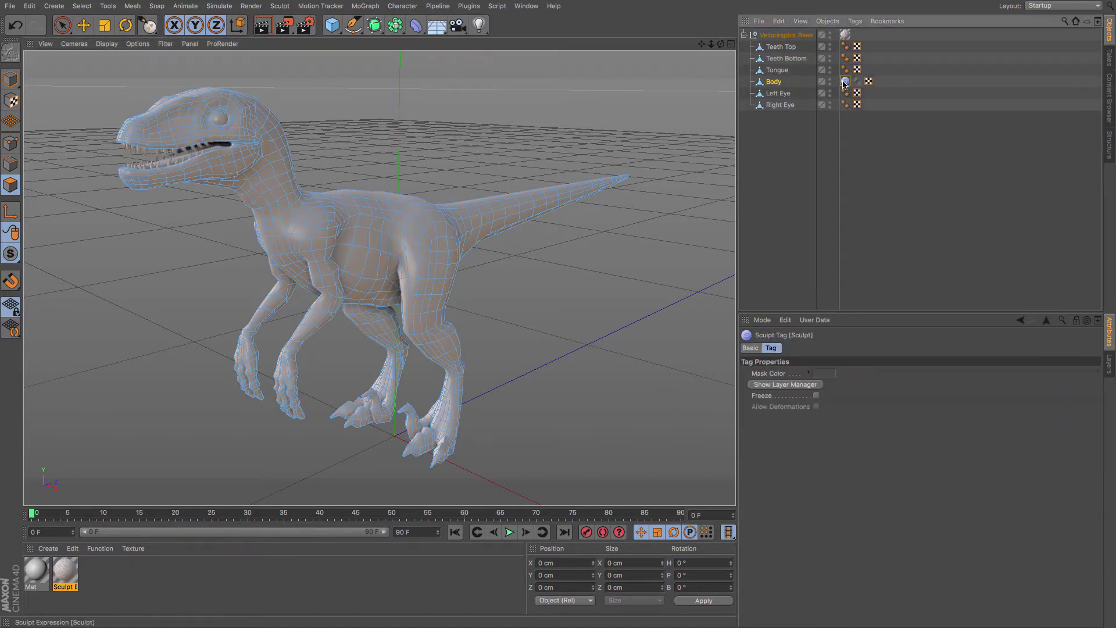
left_click(4, 81)
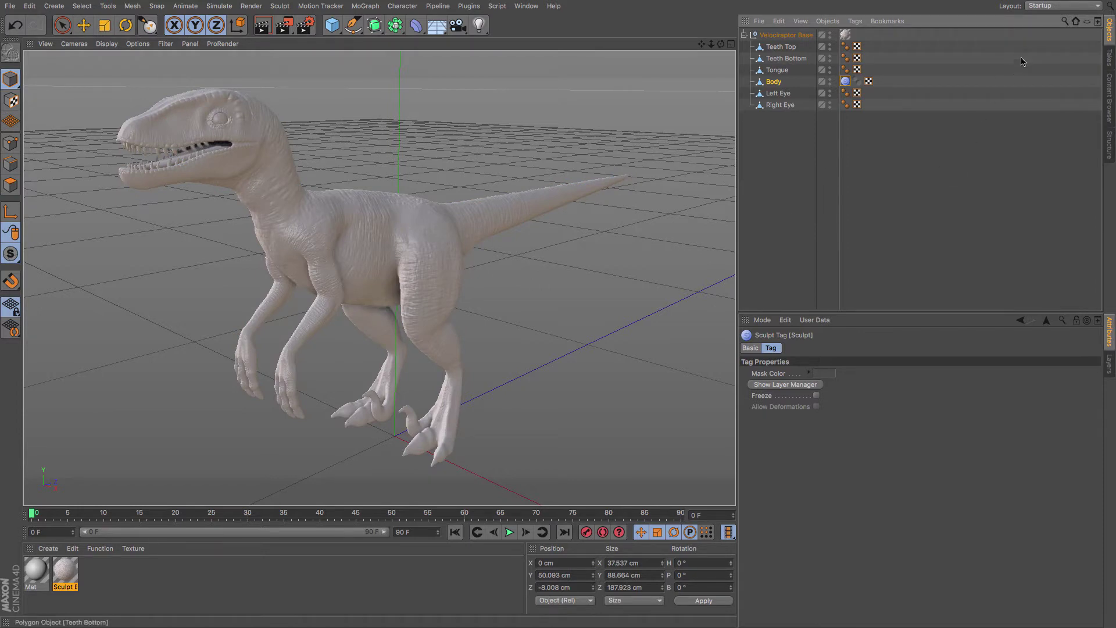
left_click(1043, 7)
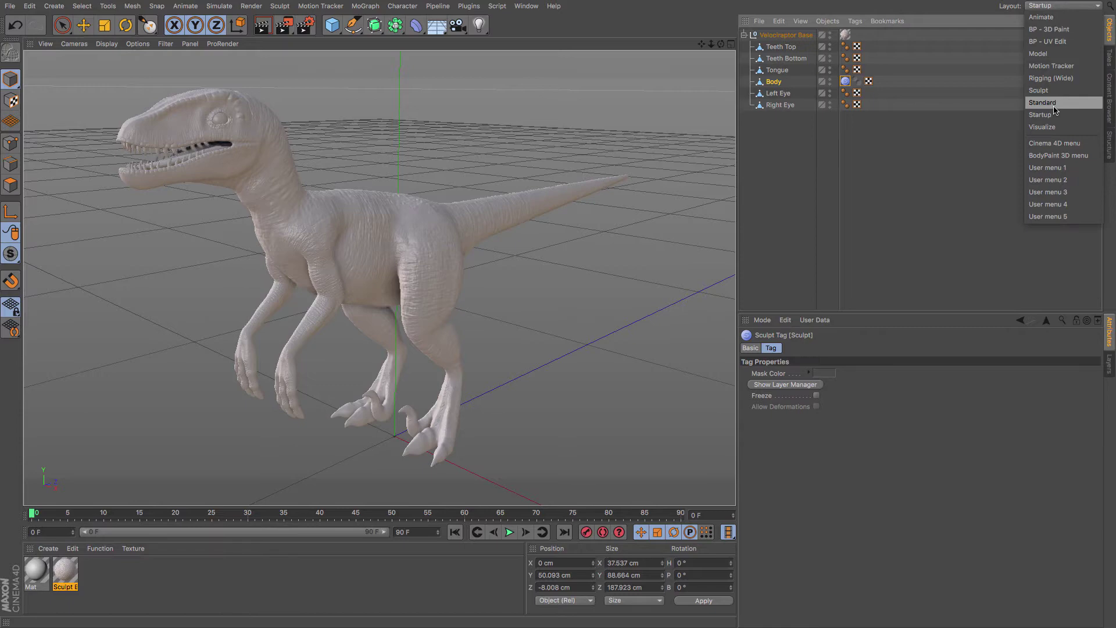
left_click(1061, 92)
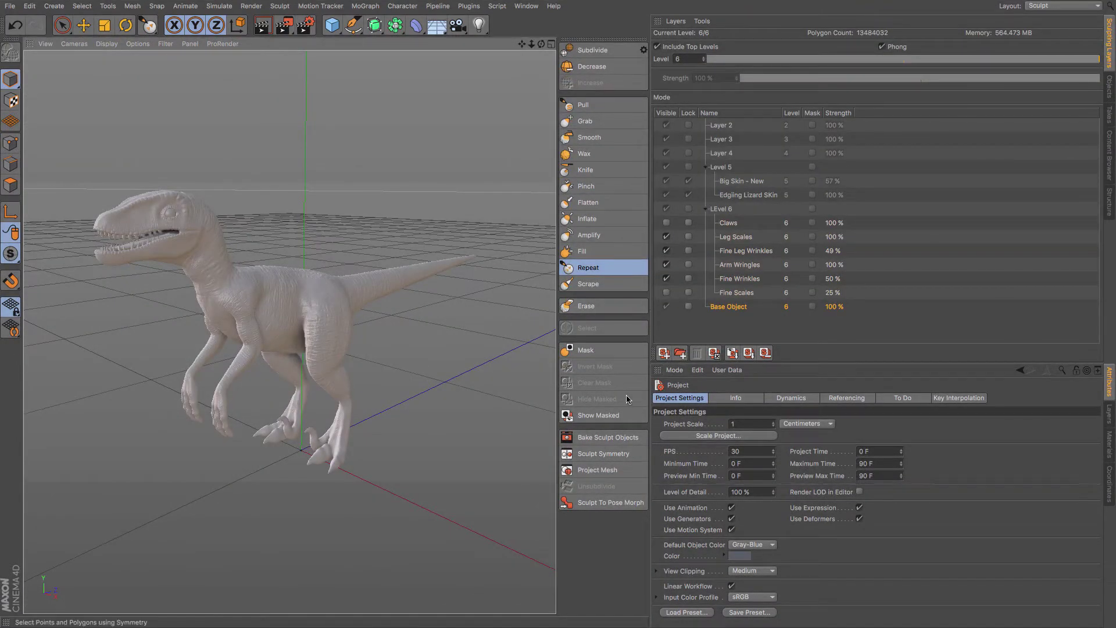
Step: Open Bake Sculpt Objects and save the output as Dino_Sculpt_Bake on the Desktop
left_click(609, 437)
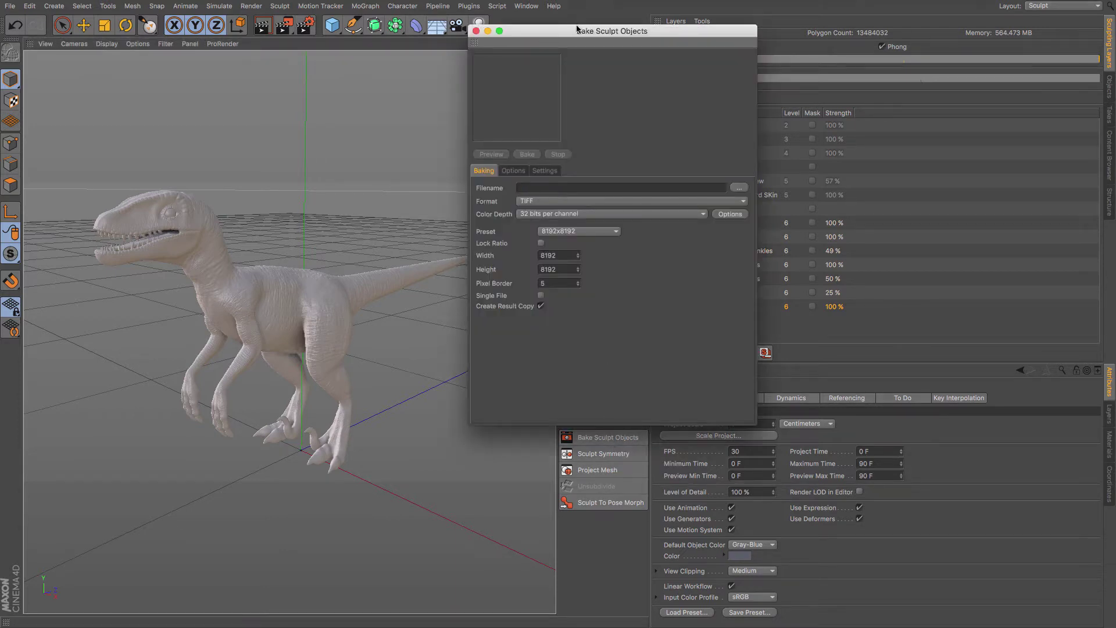
left_click_drag(585, 36, 678, 83)
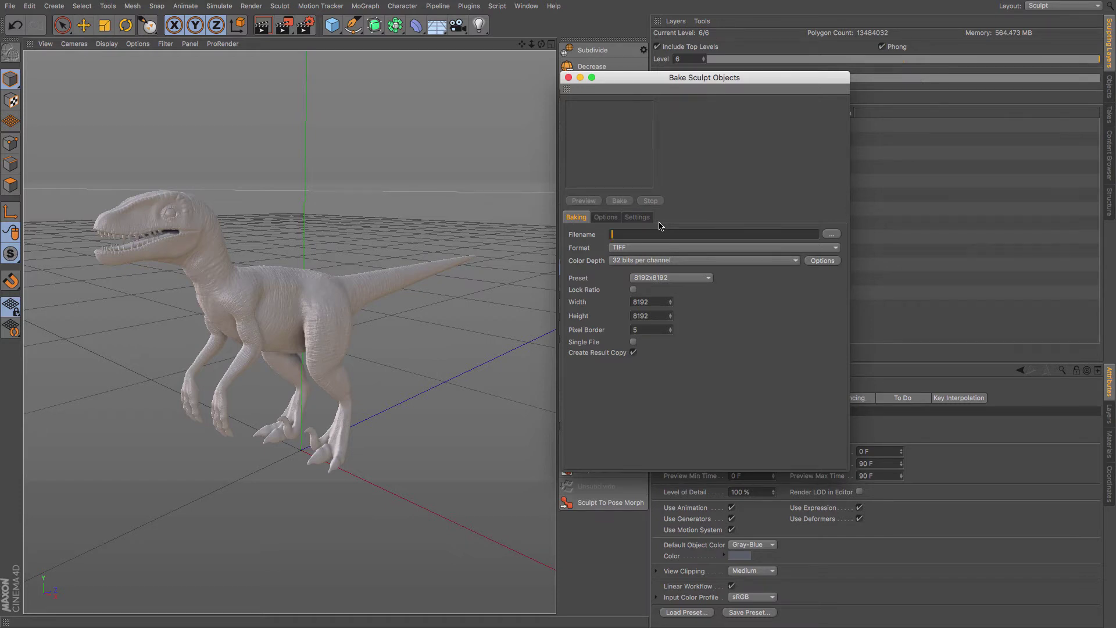
left_click(583, 238)
left_click(831, 234)
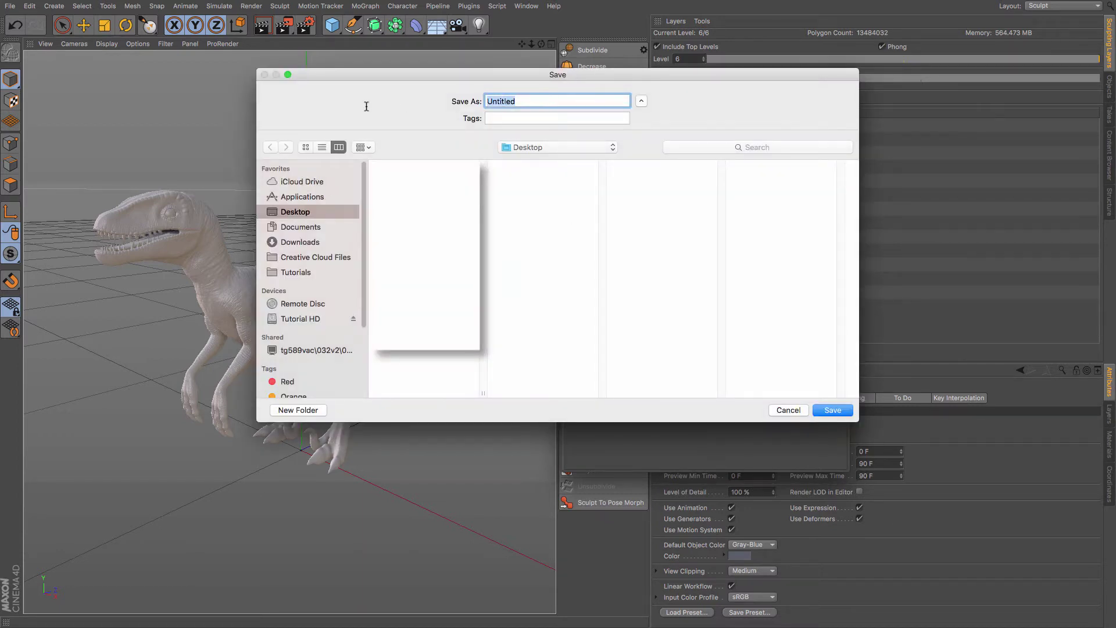
type("Dino_Sculpt_Bake")
key("Return")
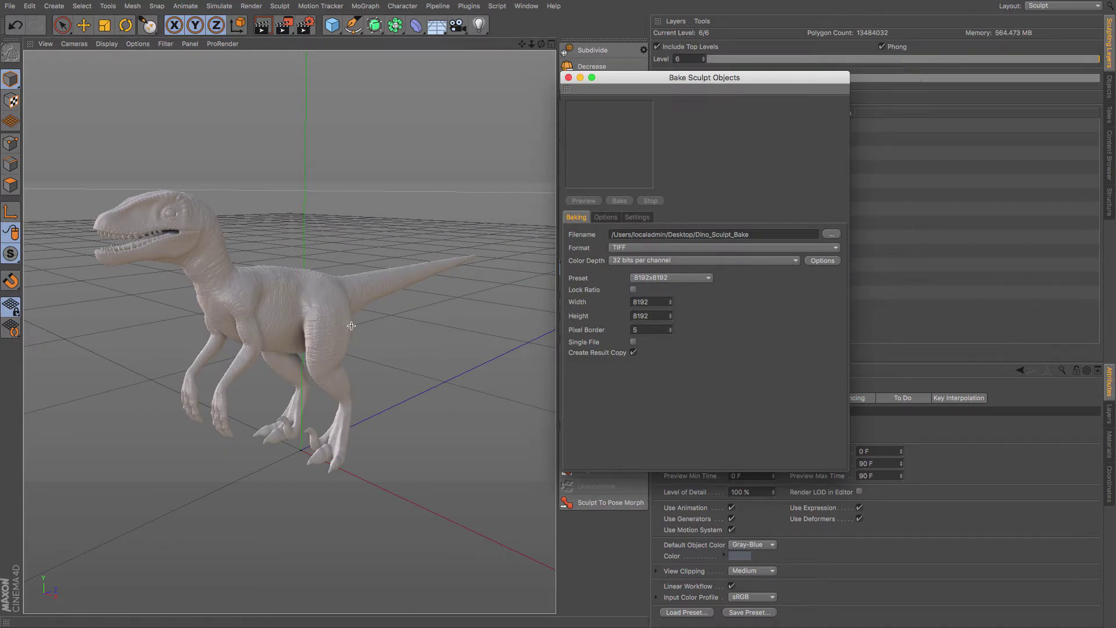
Step: Keep TIFF format and the 8192x8192 preset, and enable Single File output
left_click(661, 252)
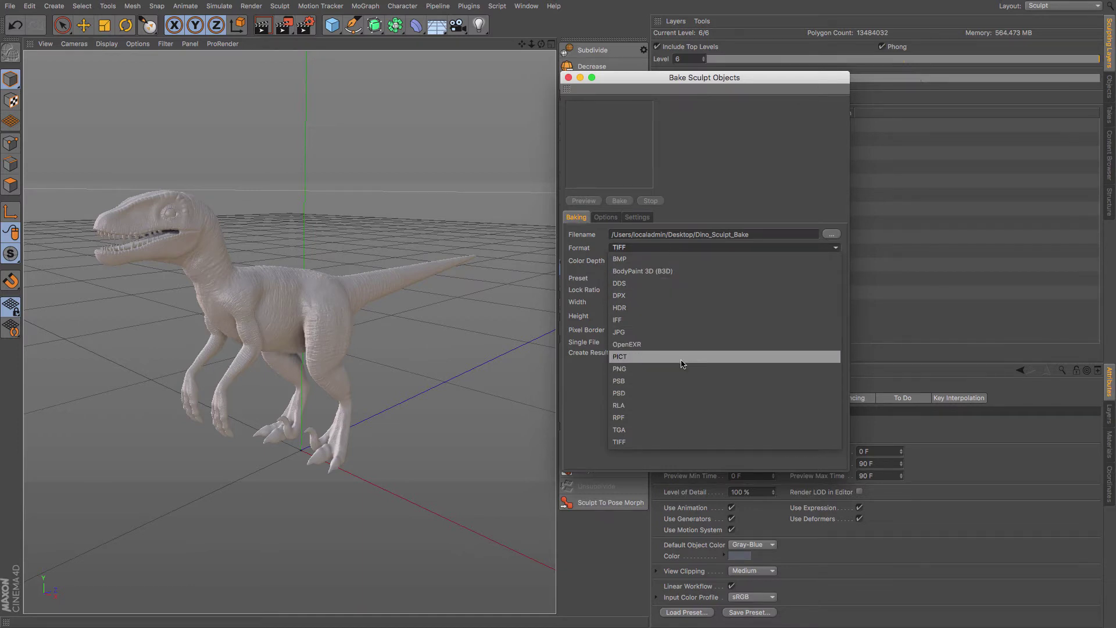
left_click(707, 141)
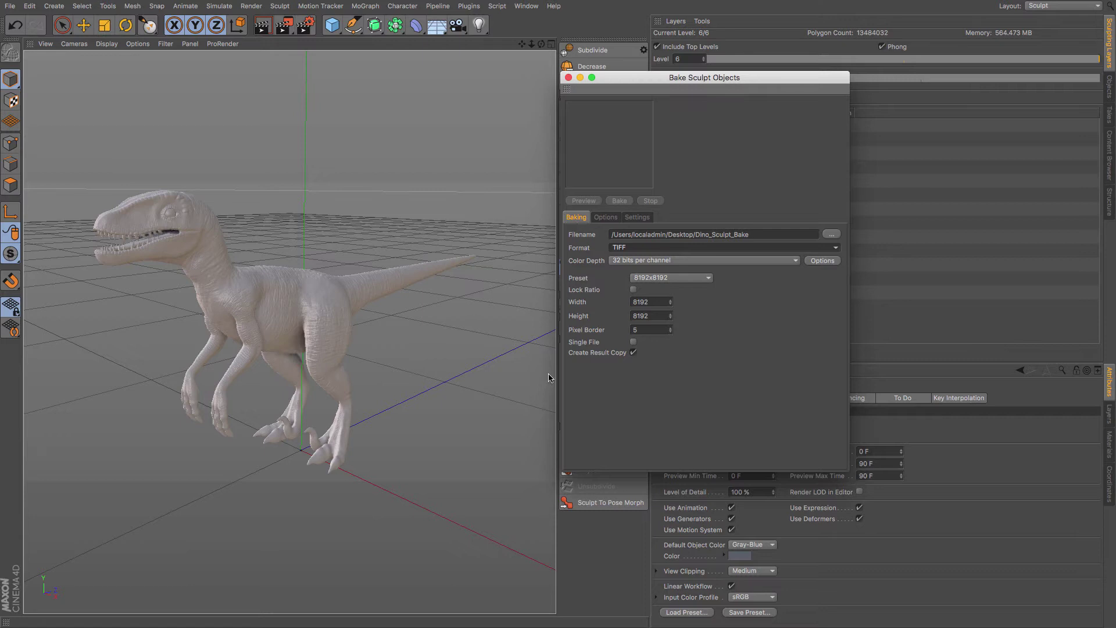
left_click(651, 303)
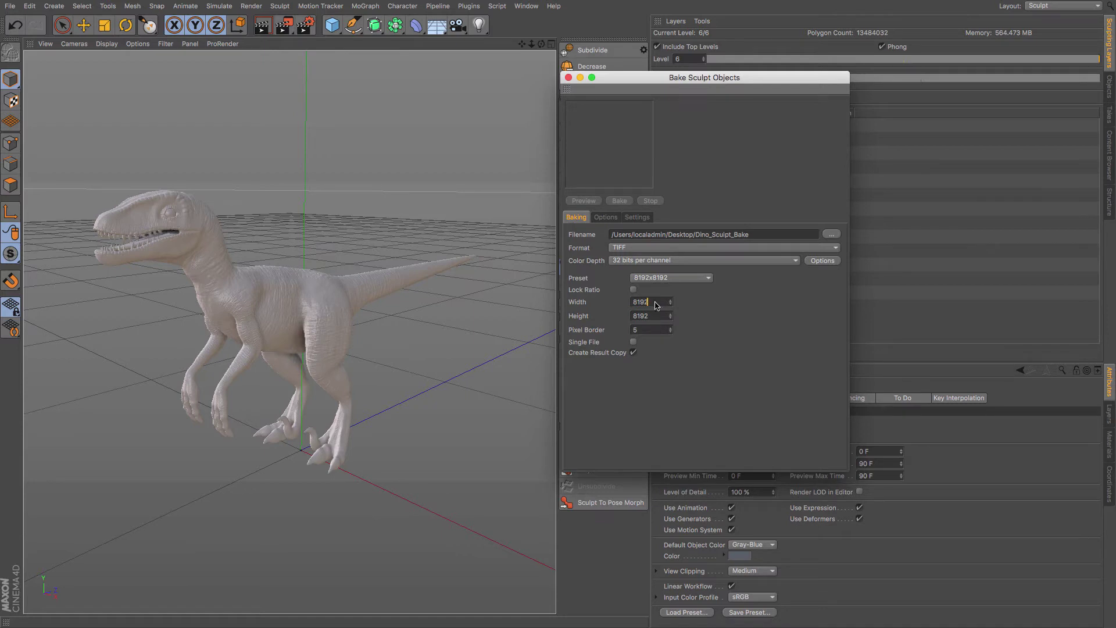
left_click(634, 343)
left_click(708, 278)
left_click(746, 327)
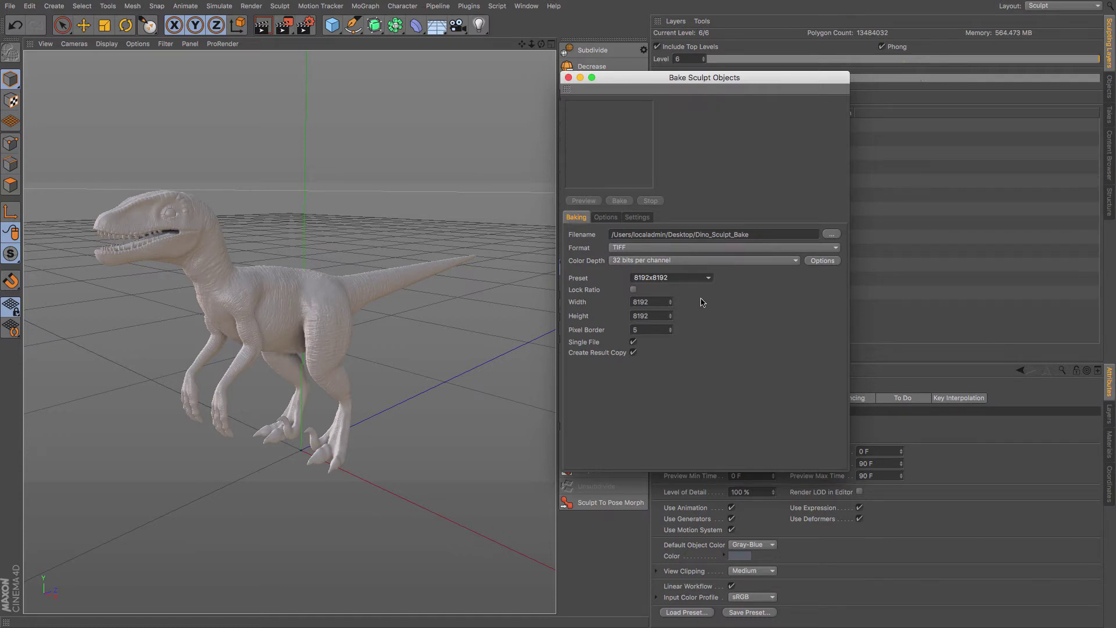
Step: Enable Displacement on the Options tab, baking Level 5 onto Level 0
left_click(606, 217)
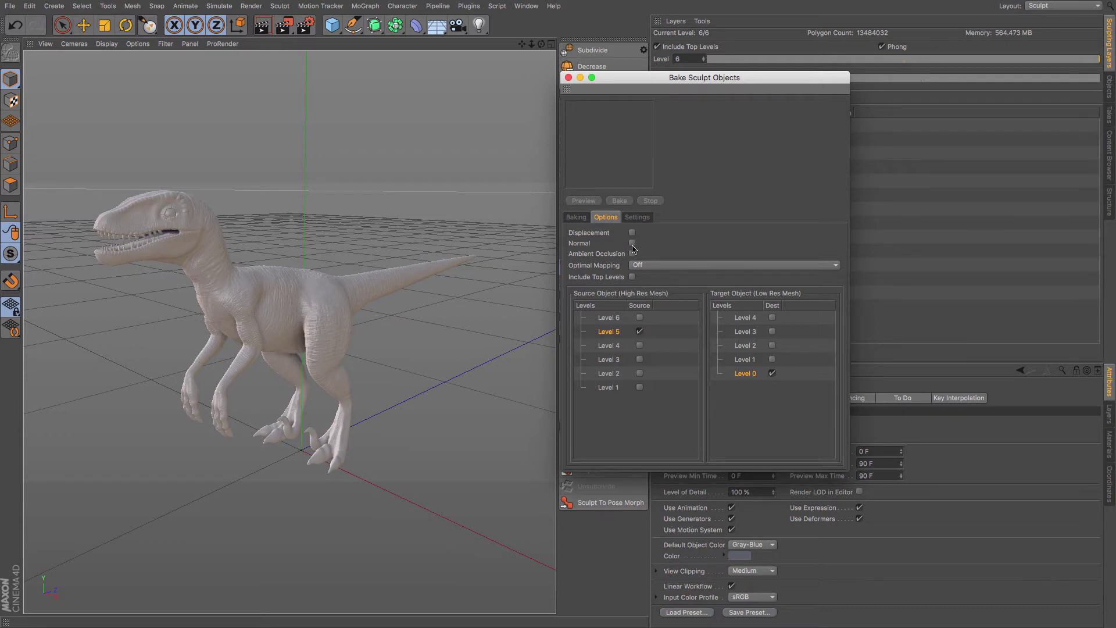
left_click(632, 232)
Step: Switch Optimal Mapping to Cubic and move the bake window off the layers
left_click(663, 266)
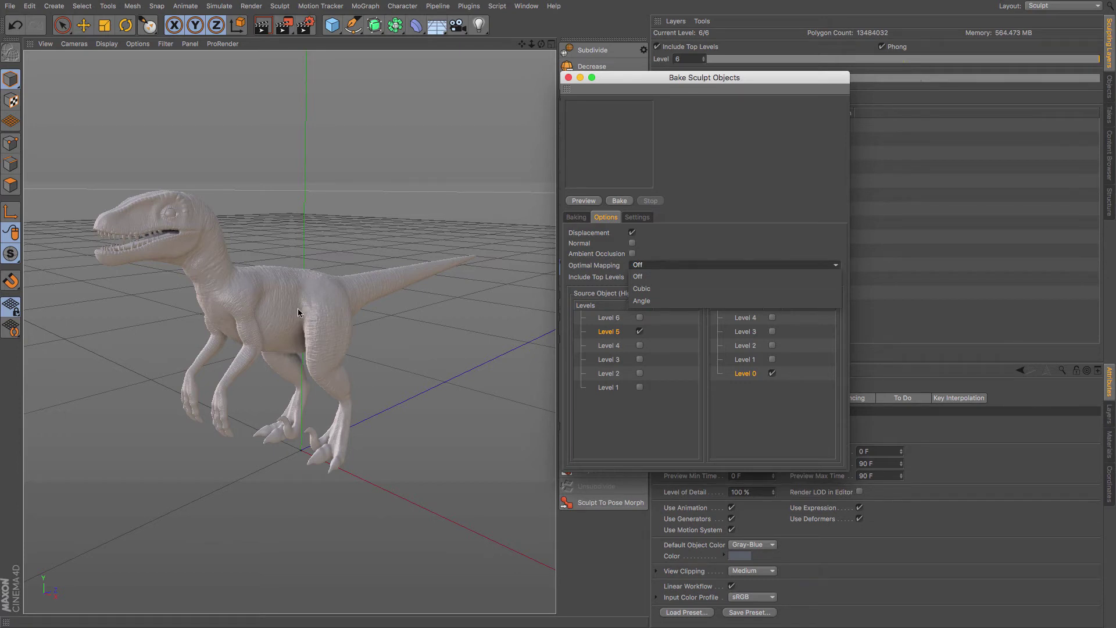
left_click(674, 289)
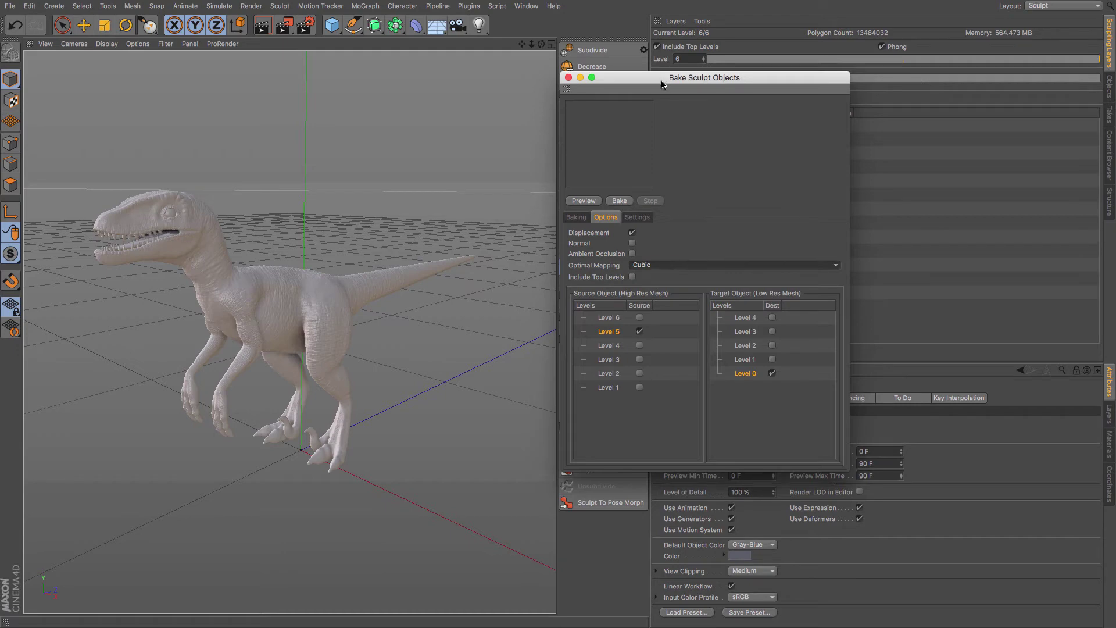
mouse_move(662, 74)
left_mouse_down()
mouse_move(683, 388)
mouse_move(707, 396)
mouse_move(768, 122)
mouse_move(721, 90)
mouse_move(678, 99)
mouse_move(858, 238)
left_mouse_up()
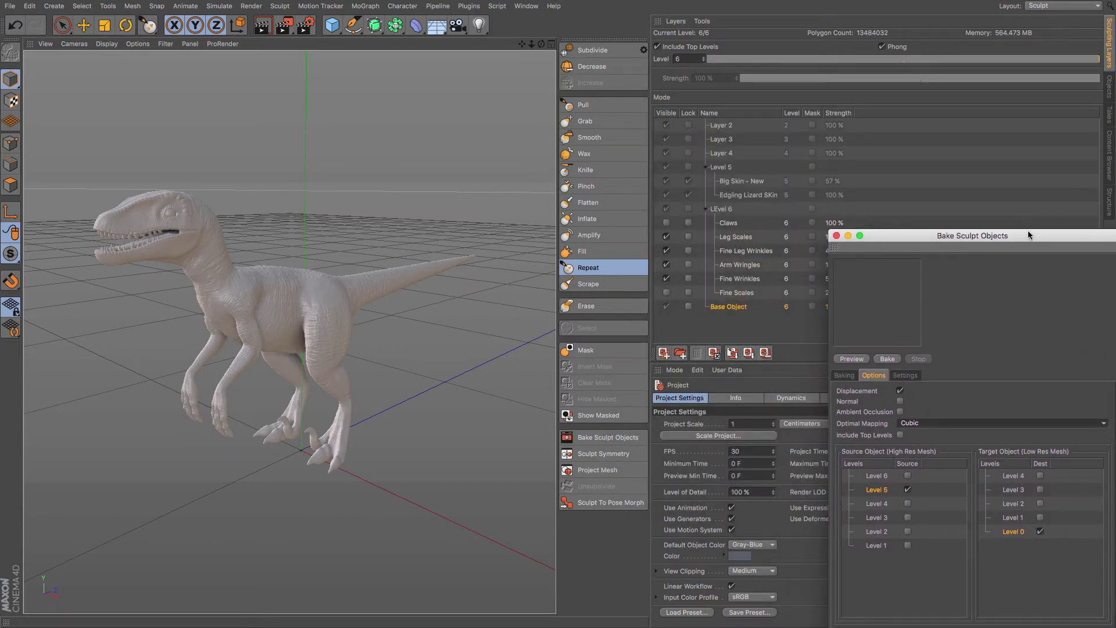
left_click_drag(1035, 236, 725, 101)
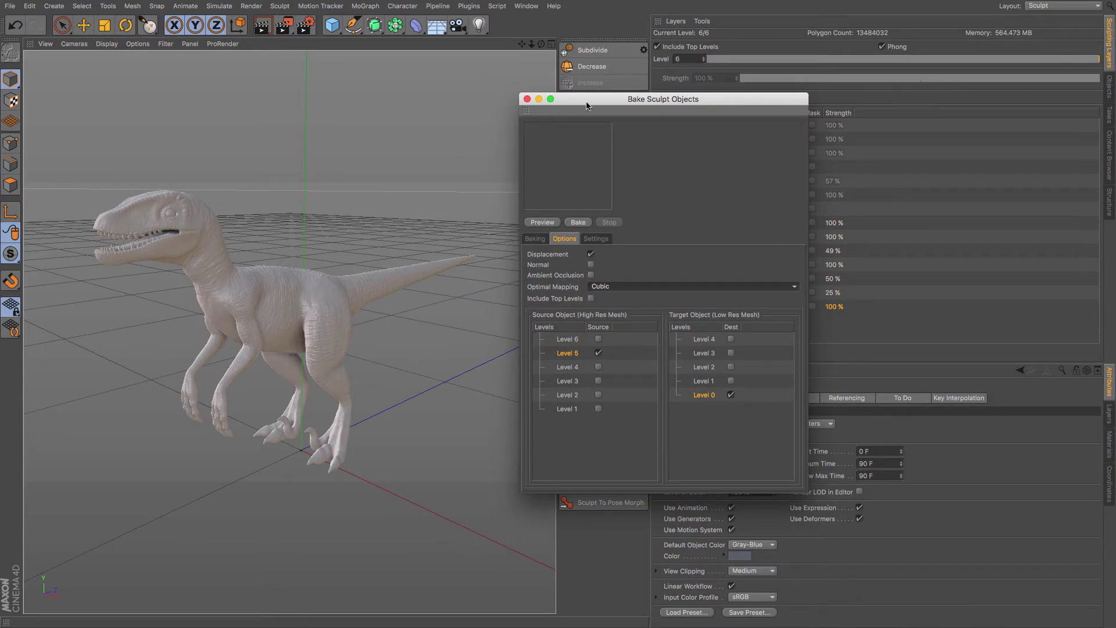
mouse_move(587, 105)
left_mouse_down()
mouse_move(703, 256)
mouse_move(900, 322)
mouse_move(751, 193)
mouse_move(559, 130)
left_mouse_up()
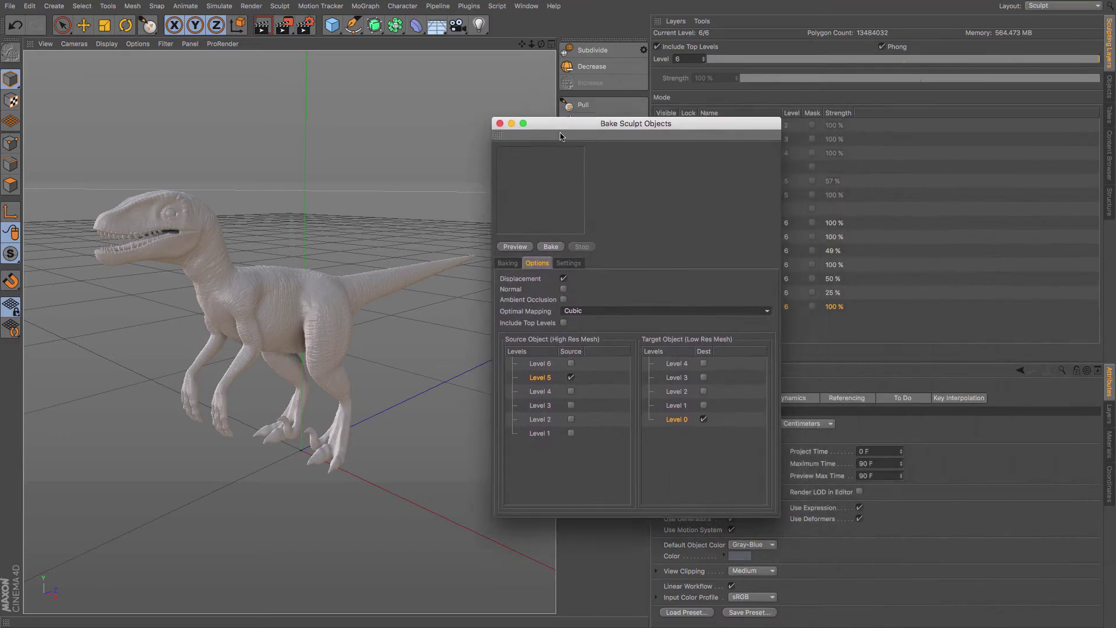
Step: Make sculpt Level 6 the bake source, keeping Level 0 as the target
left_click(571, 364)
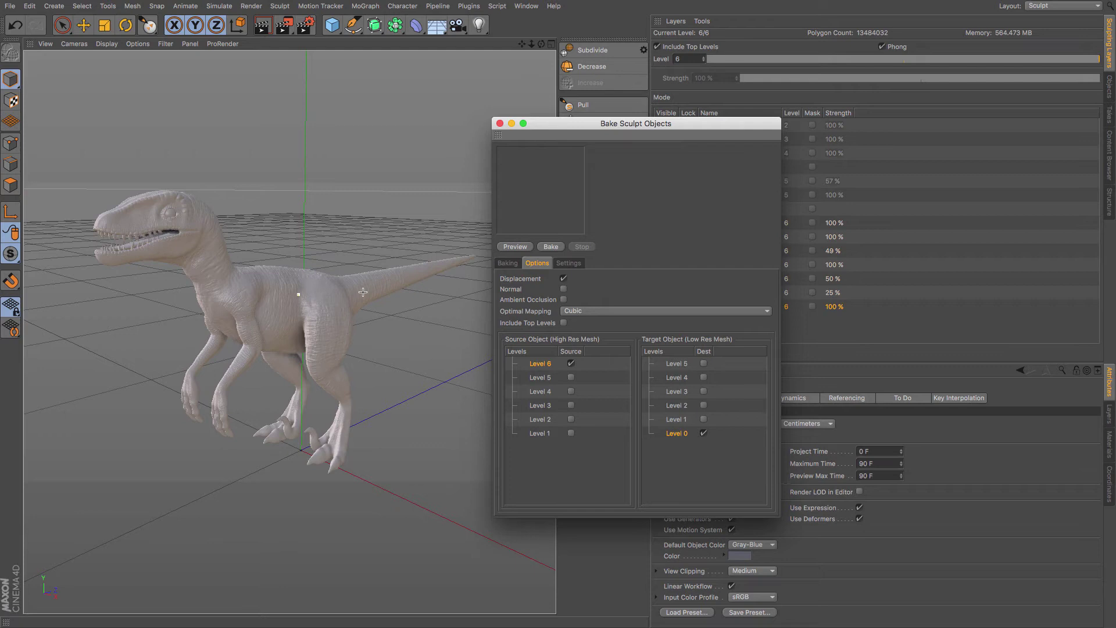
left_click_drag(637, 125, 474, 259)
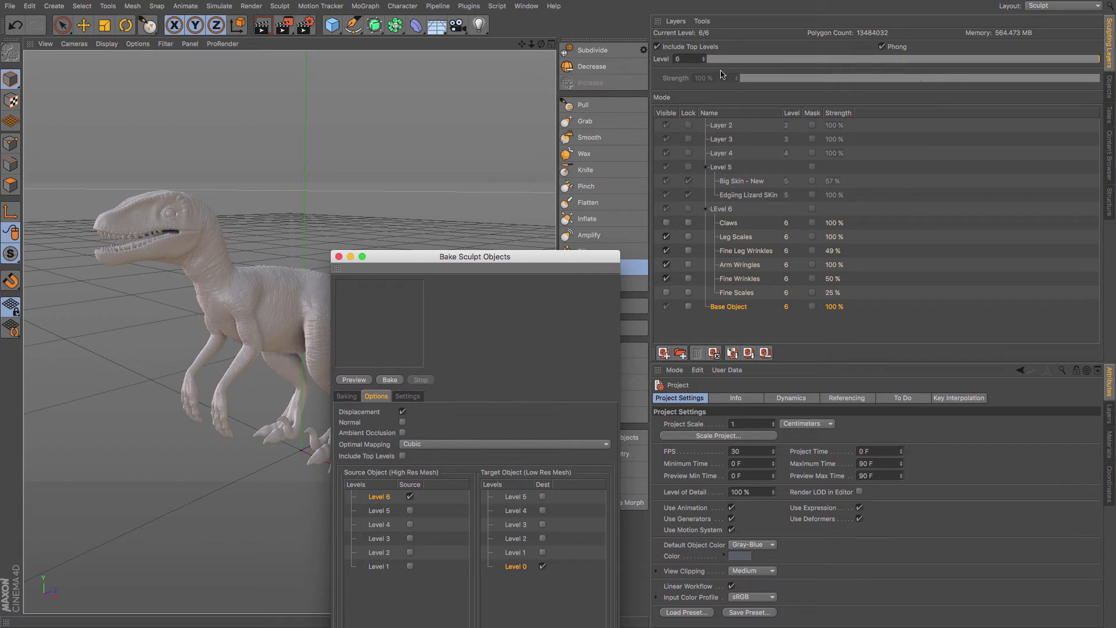
left_click_drag(525, 262, 605, 128)
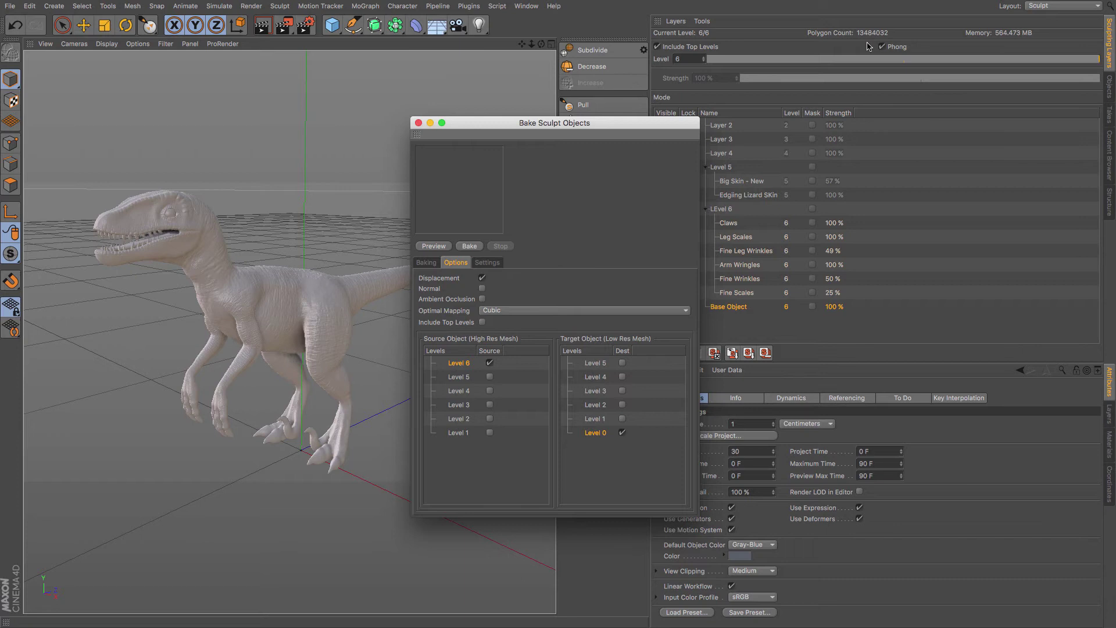
left_click_drag(588, 122, 586, 84)
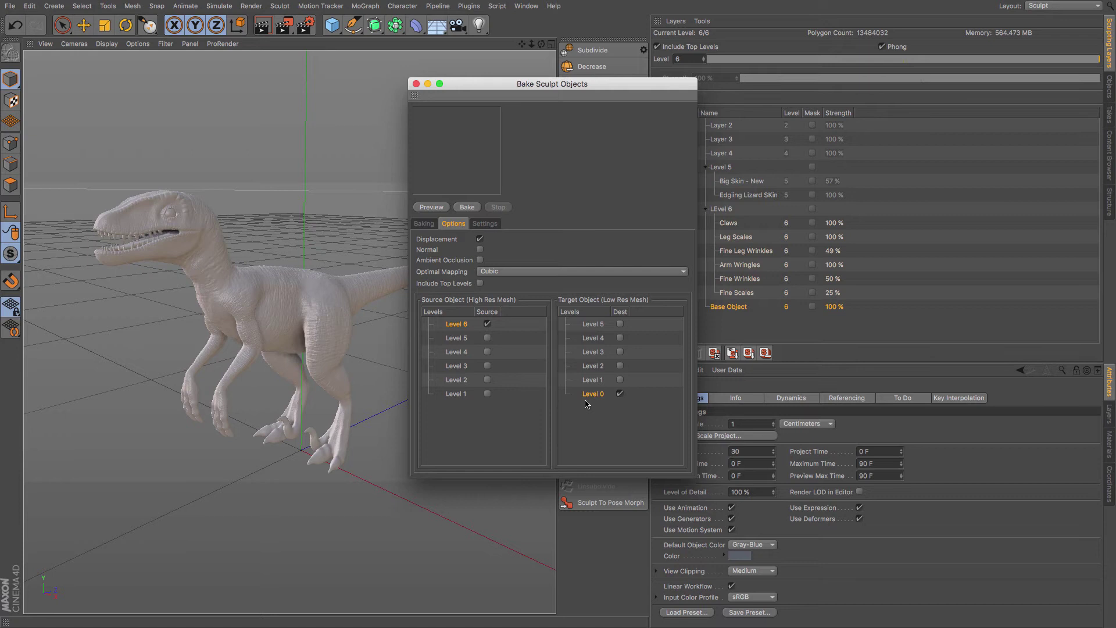
Step: Keep the displacement method at RGB (XYZ Object) and review the TIFF output settings
left_click(483, 227)
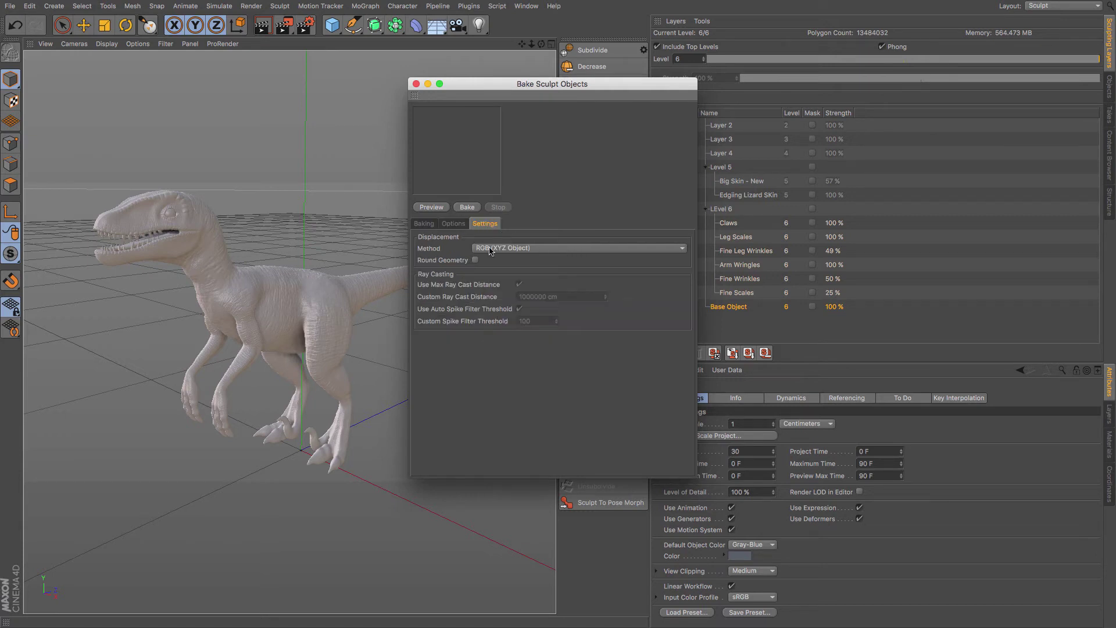
left_click(559, 251)
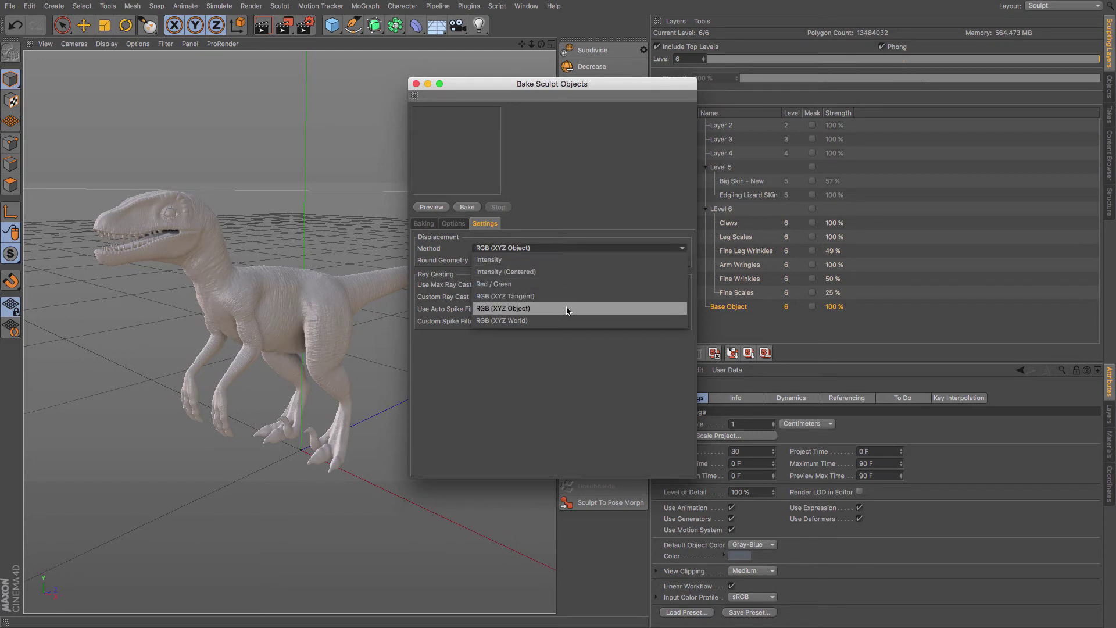
left_click(579, 180)
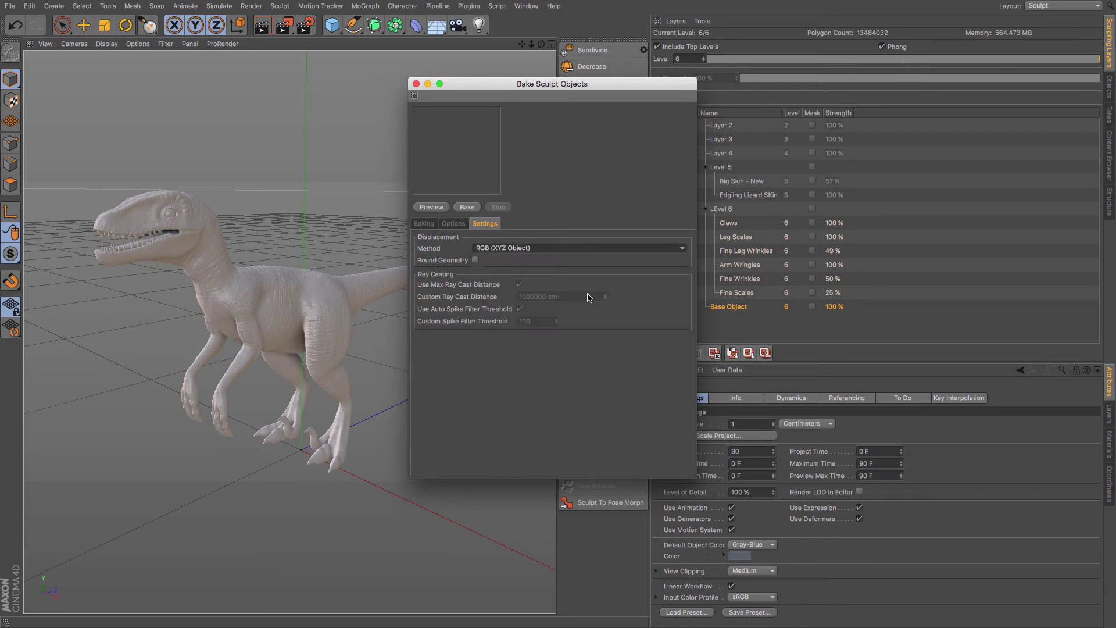
left_click(430, 226)
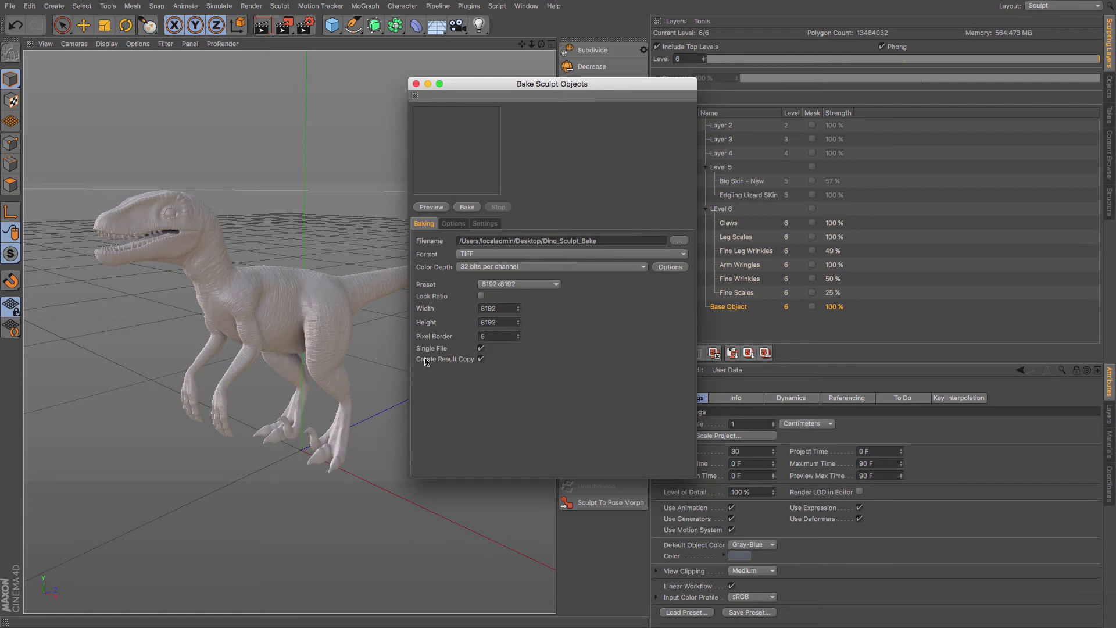
Step: Generate a 150x150 preview of the baked displacement map
left_click(448, 208)
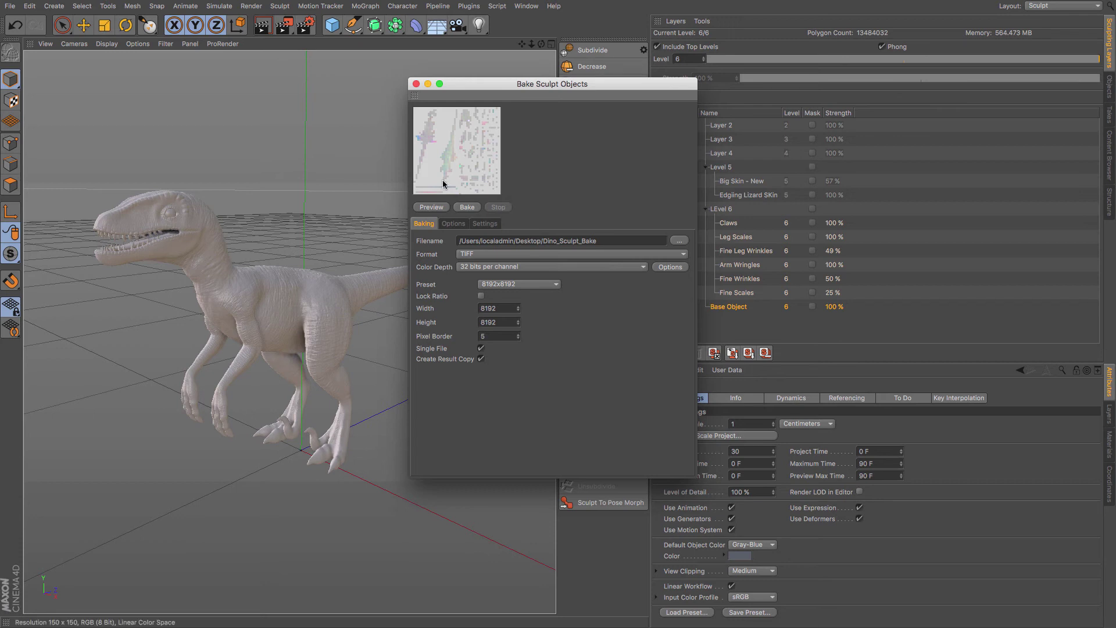
Step: Turn Optimal Mapping off and start the full displacement bake
left_click(453, 223)
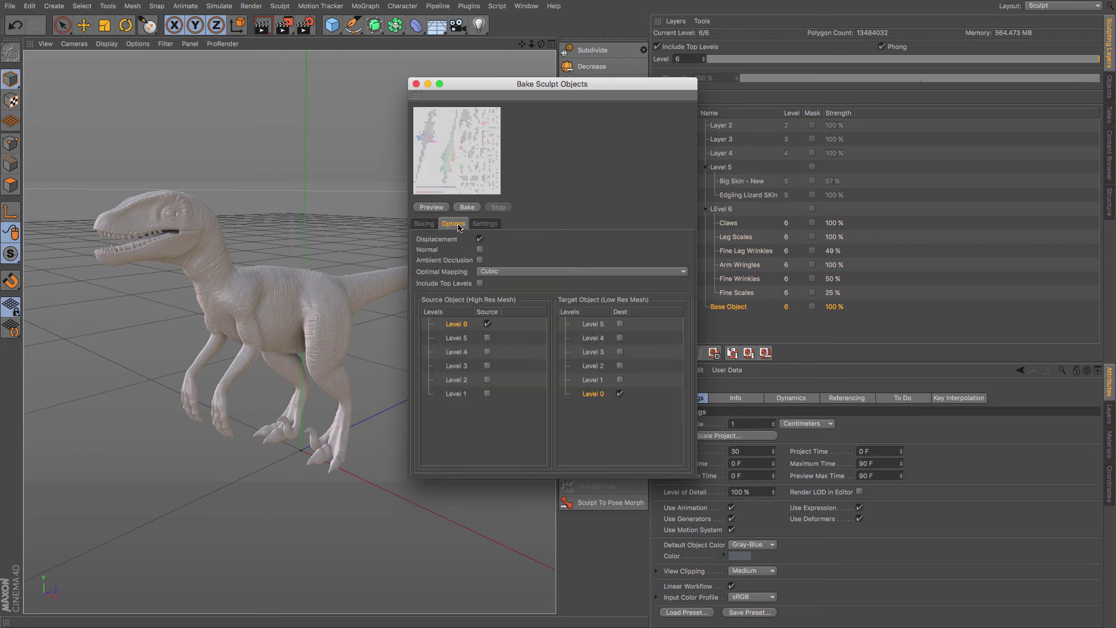
left_click(523, 272)
left_click(521, 282)
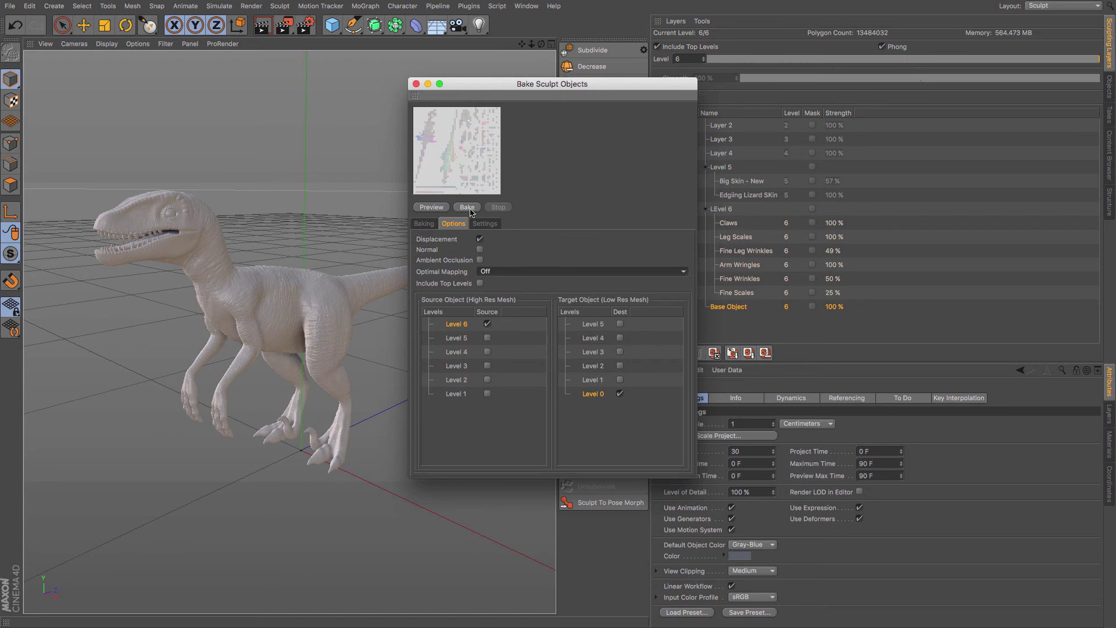
left_click(425, 224)
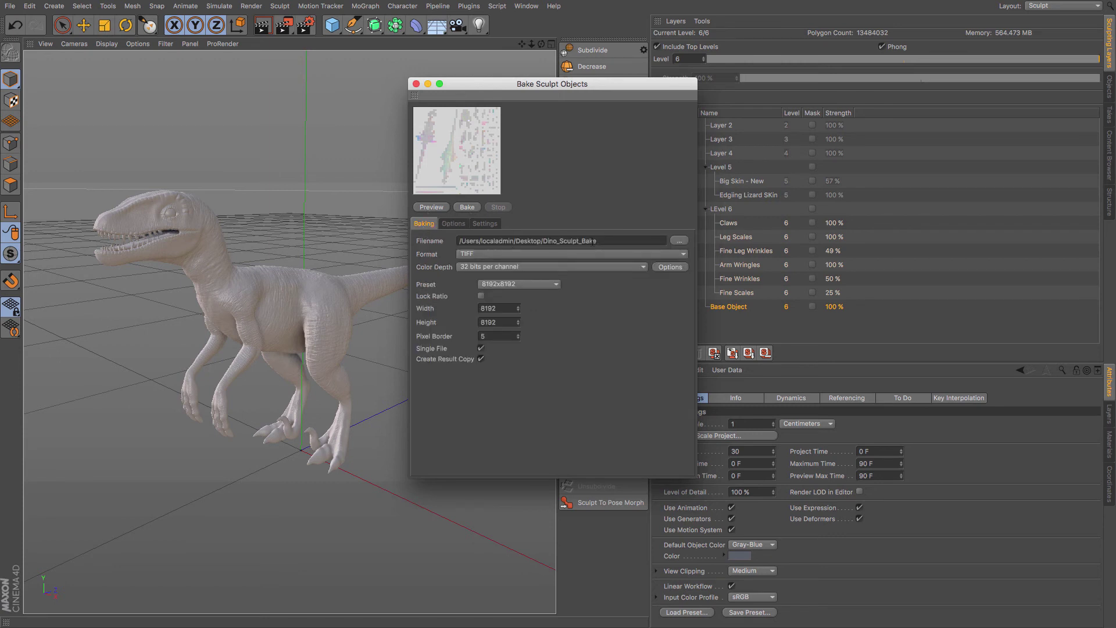
left_click(456, 225)
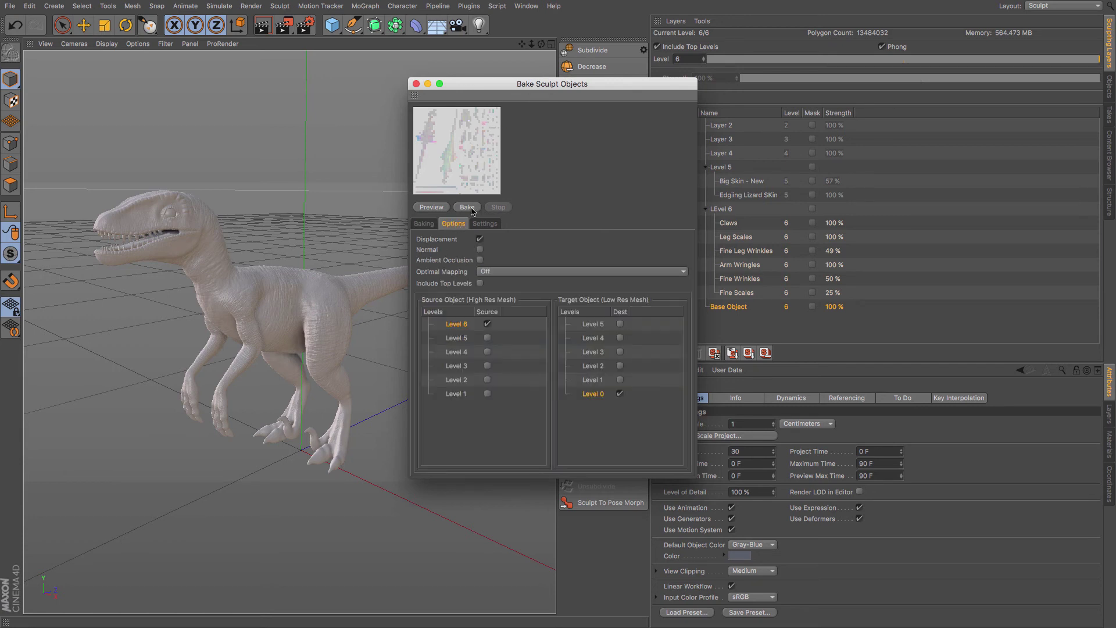
left_click(467, 208)
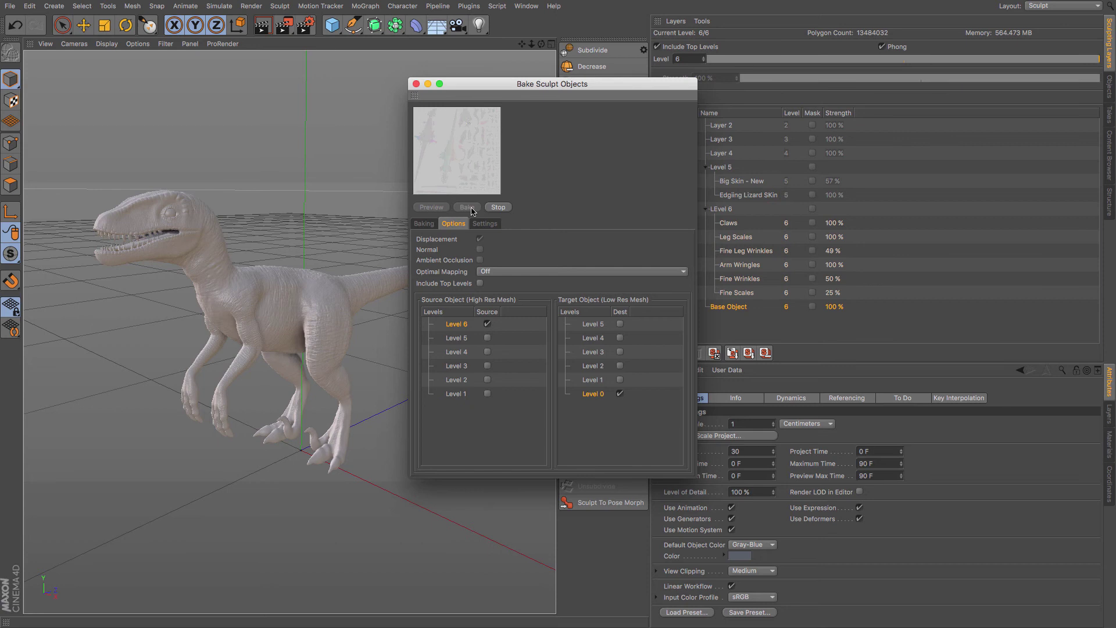
mouse_move(530, 87)
left_mouse_down()
mouse_move(610, 130)
mouse_move(661, 204)
left_mouse_up()
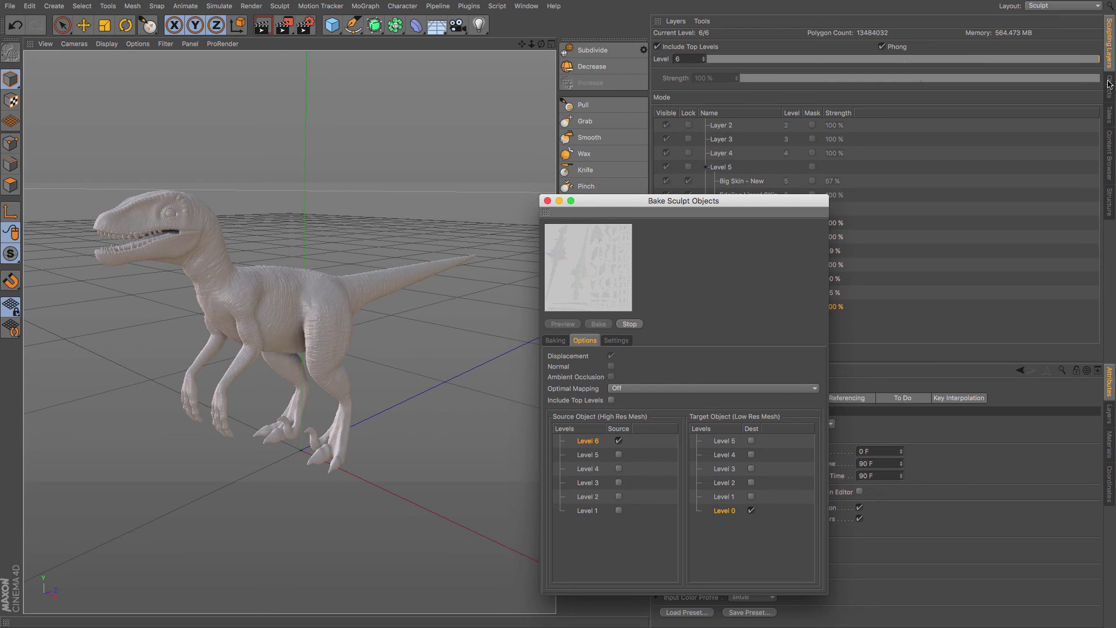
Step: Hide the high-res sculpted Body, select the low-poly result Body and enter Polygons mode
left_click(1109, 83)
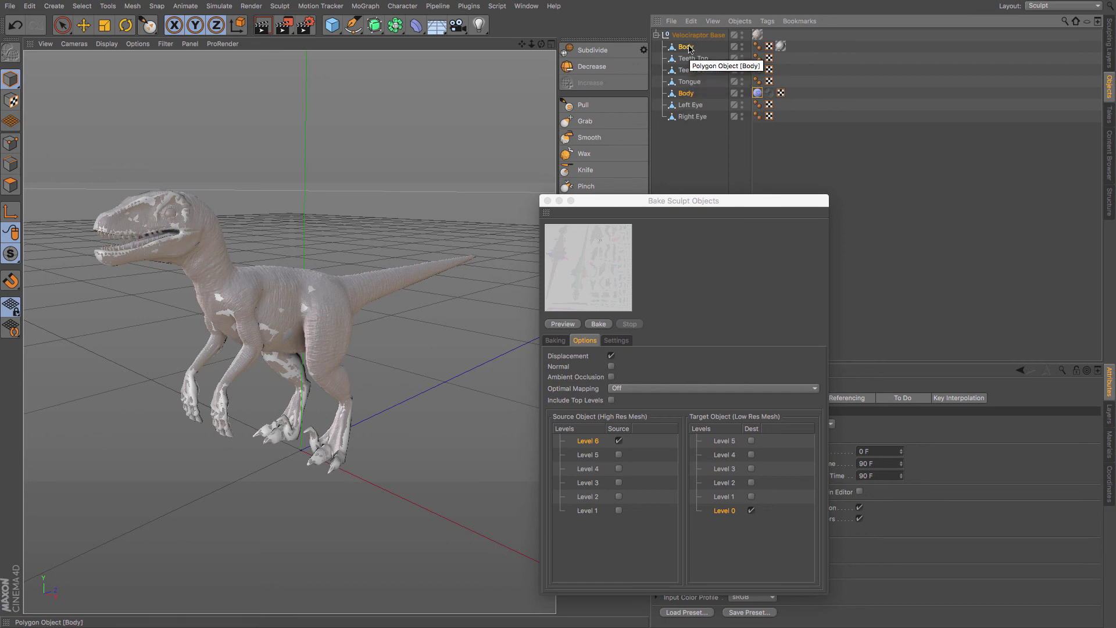
left_click(743, 92)
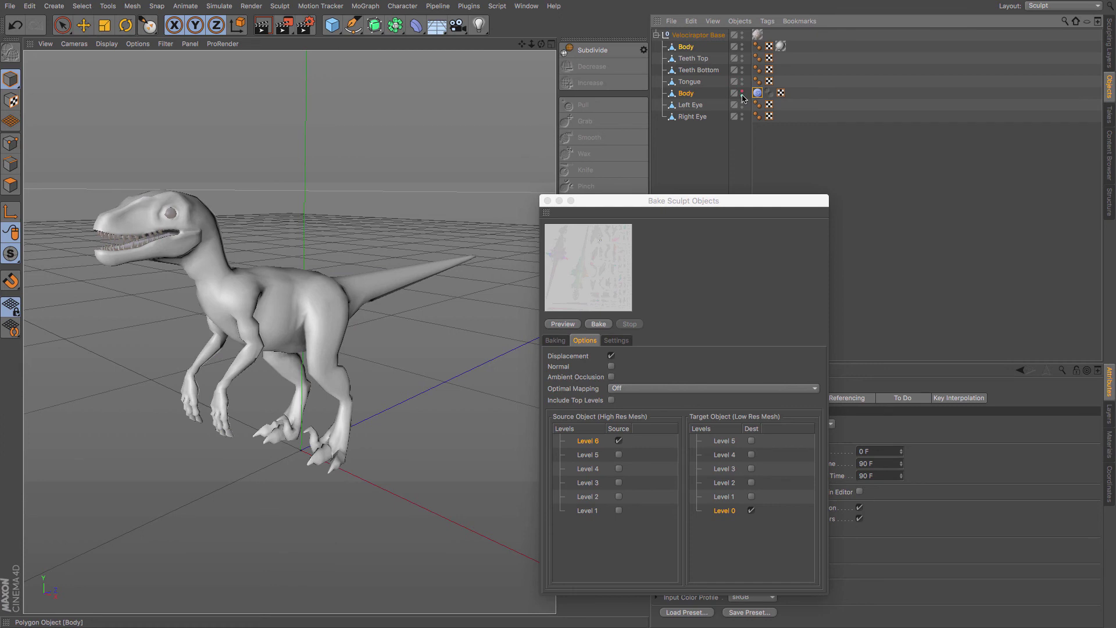
left_click(691, 50)
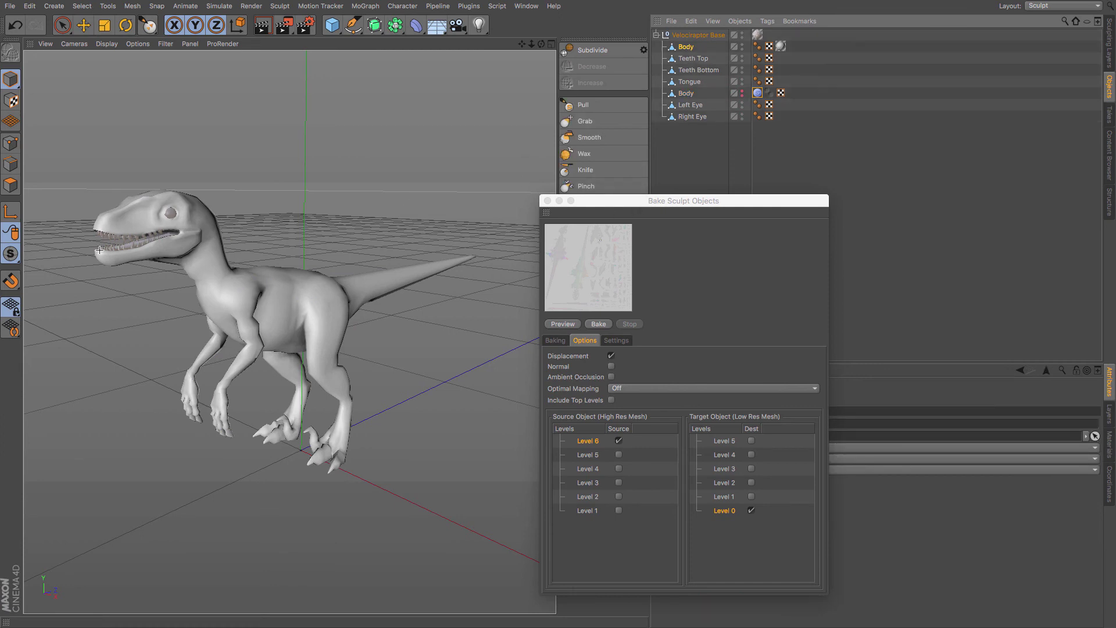
left_click(11, 185)
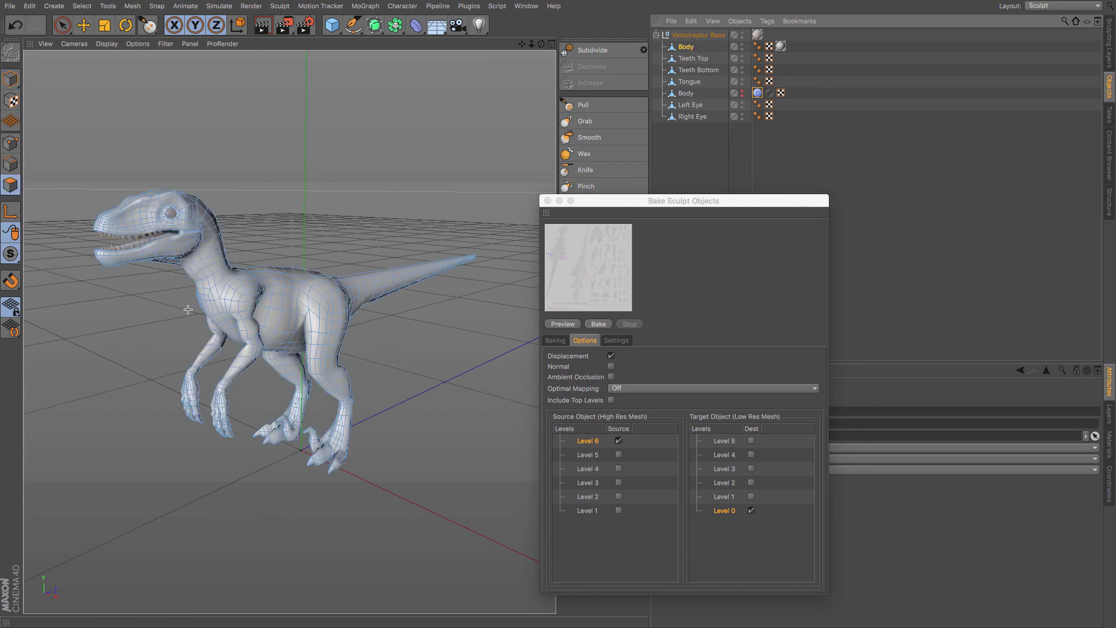
Step: Render the low-poly raptor, then orbit to its other side and render again
left_click(262, 25)
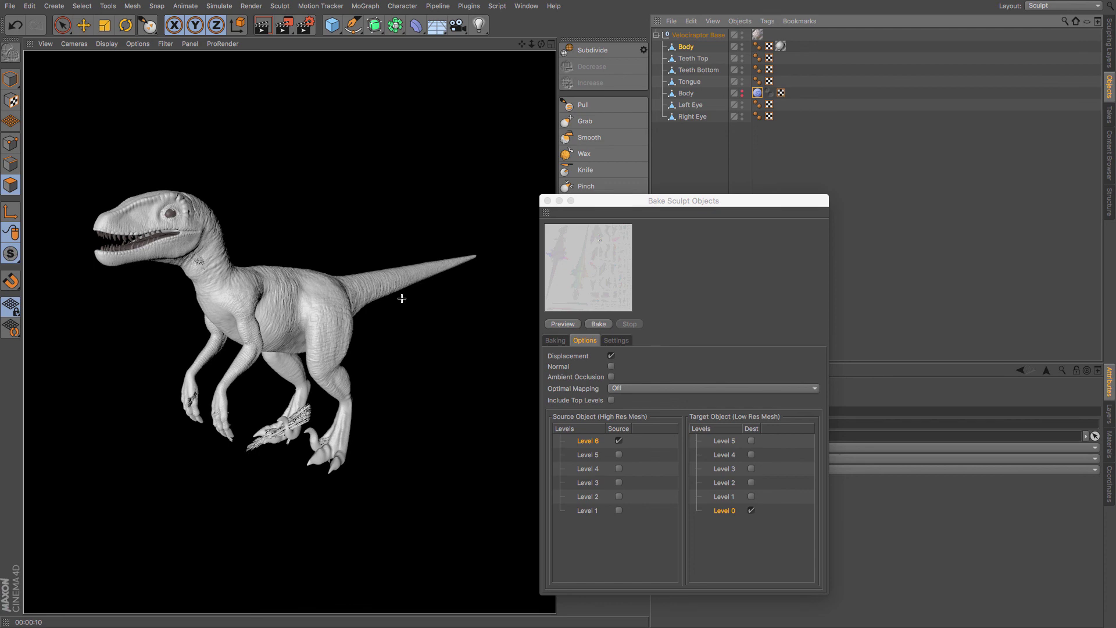
left_click(689, 48)
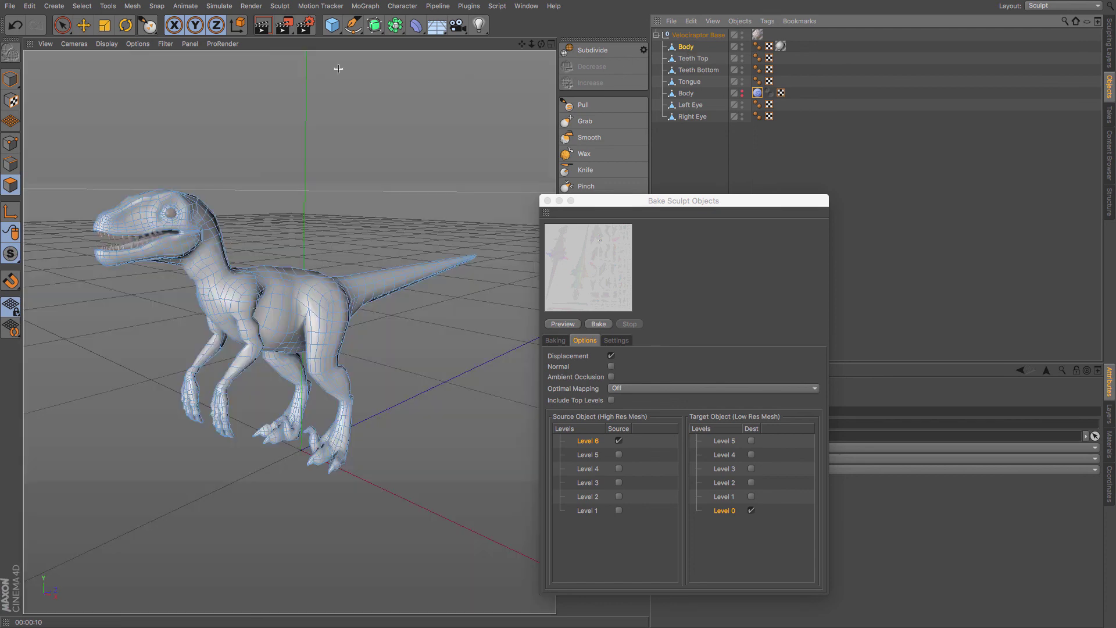
left_click_drag(541, 44, 454, 52)
mouse_move(289, 331)
left_mouse_down("alt")
mouse_move(221, 332)
mouse_move(325, 291)
mouse_move(523, 52)
mouse_move(290, 332)
left_mouse_up("alt")
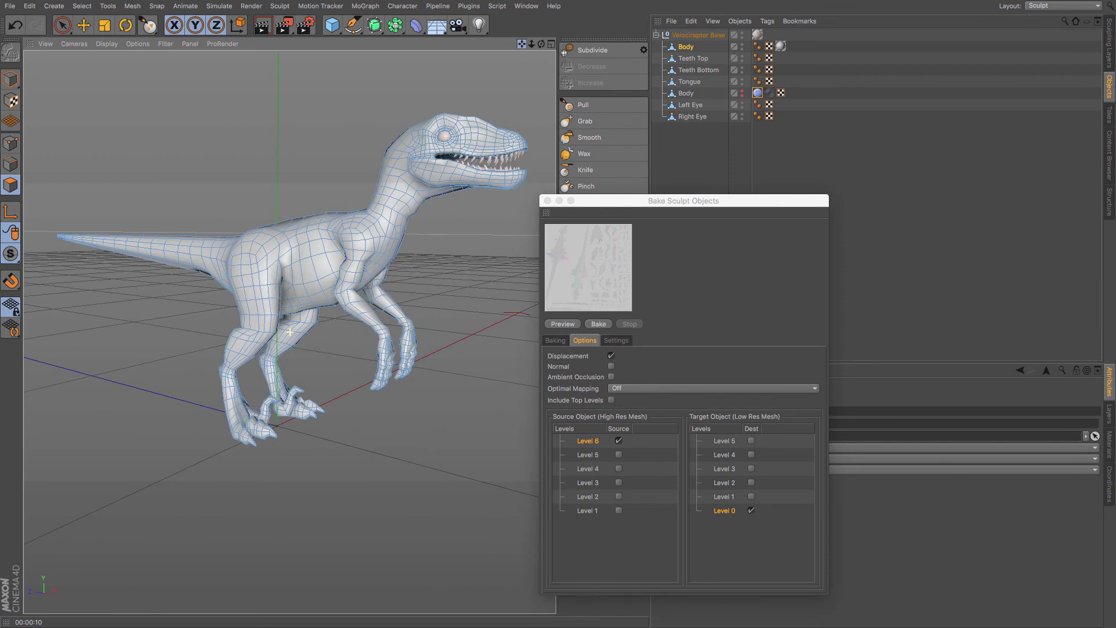
left_click(262, 25)
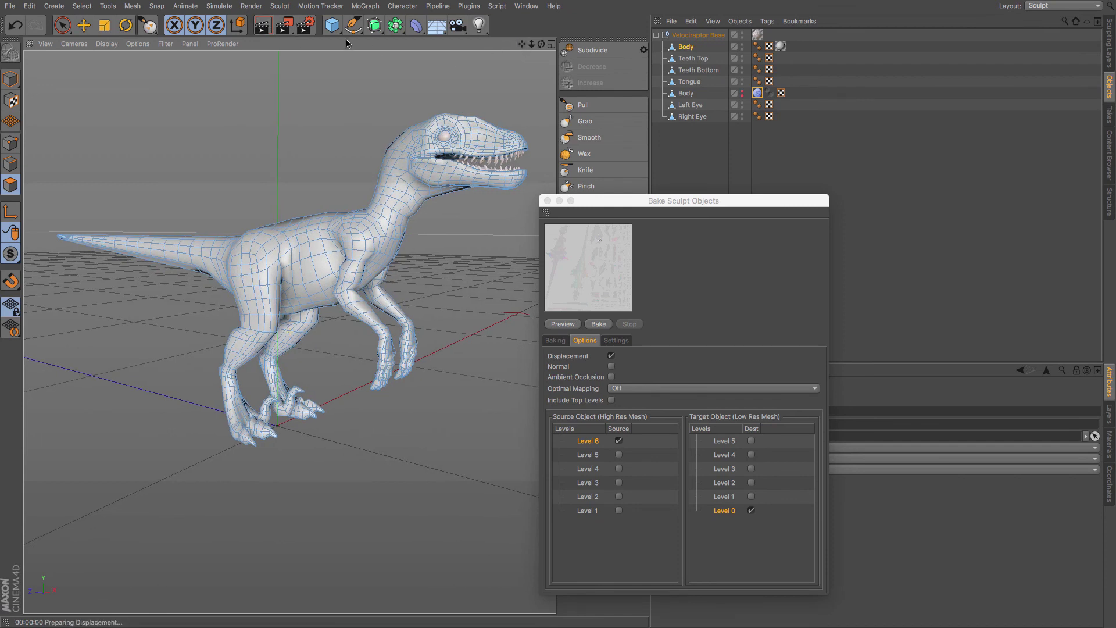